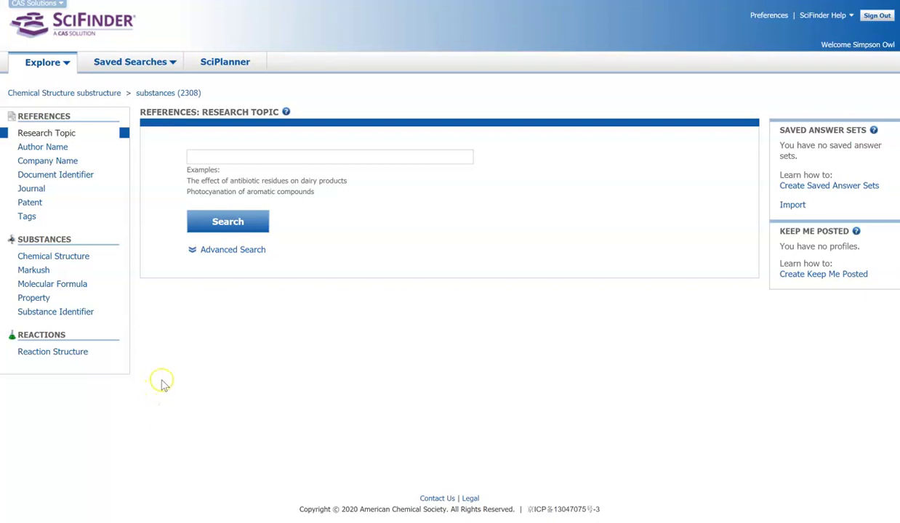
Open the Non-Java Structure Editor from Chemical Structure and place a benzene ring.
{"action": "left_click", "coordinate": [81, 256]}
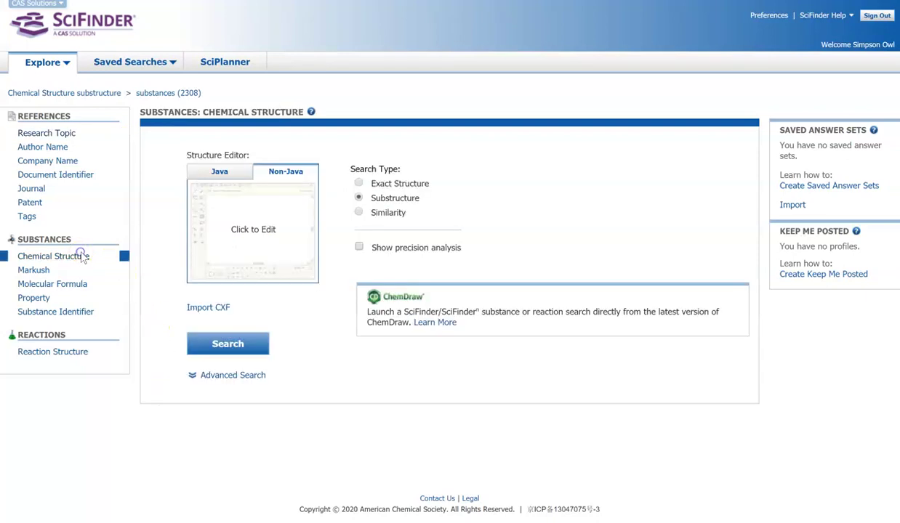
{"action": "left_click", "coordinate": [257, 211]}
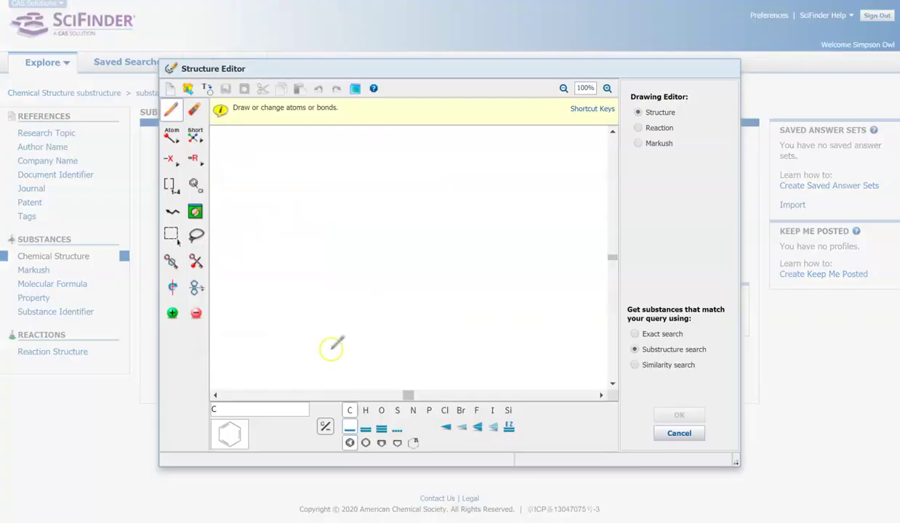
{"action": "left_click", "coordinate": [348, 442]}
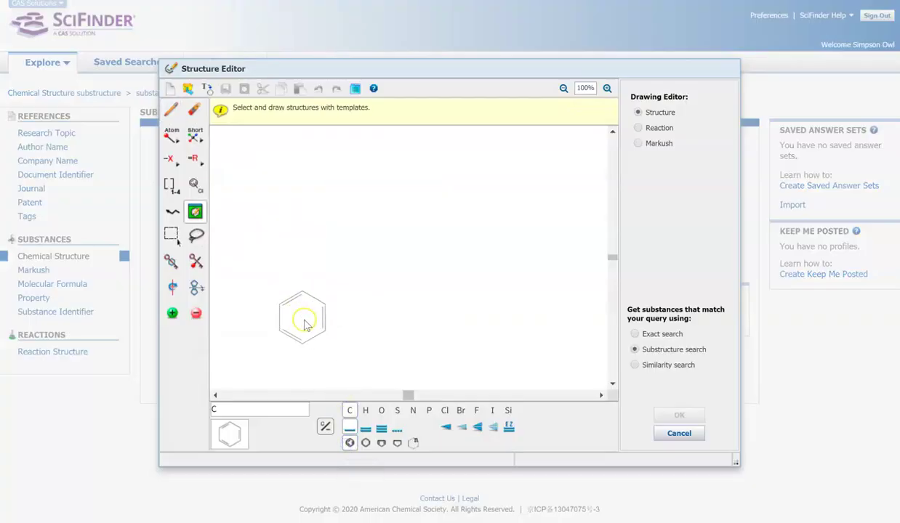
{"action": "left_click", "coordinate": [311, 330]}
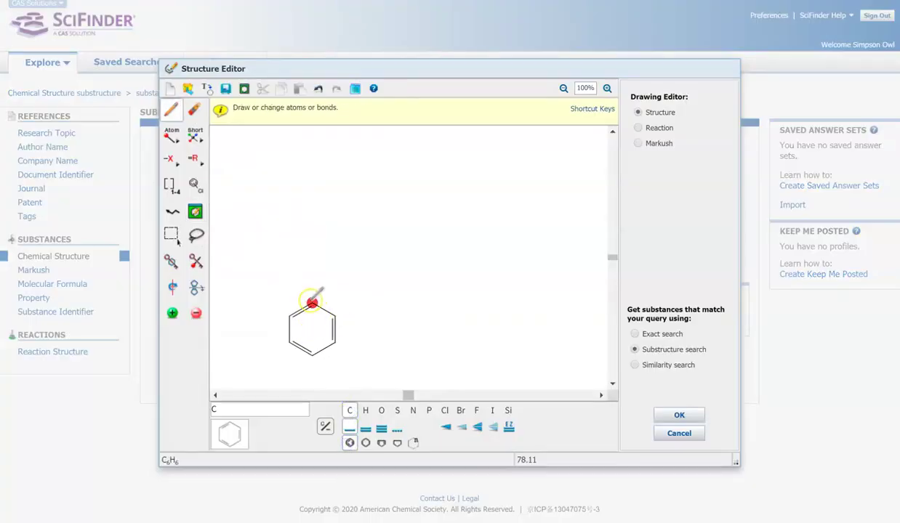
Draw a two-carbon chain off the benzene, removing the stray methane, and attach a cyclohexane.
{"action": "mouse_move", "coordinate": [312, 302]}
{"action": "left_mouse_down"}
{"action": "mouse_move", "coordinate": [311, 274]}
{"action": "mouse_move", "coordinate": [342, 262]}
{"action": "left_mouse_up"}
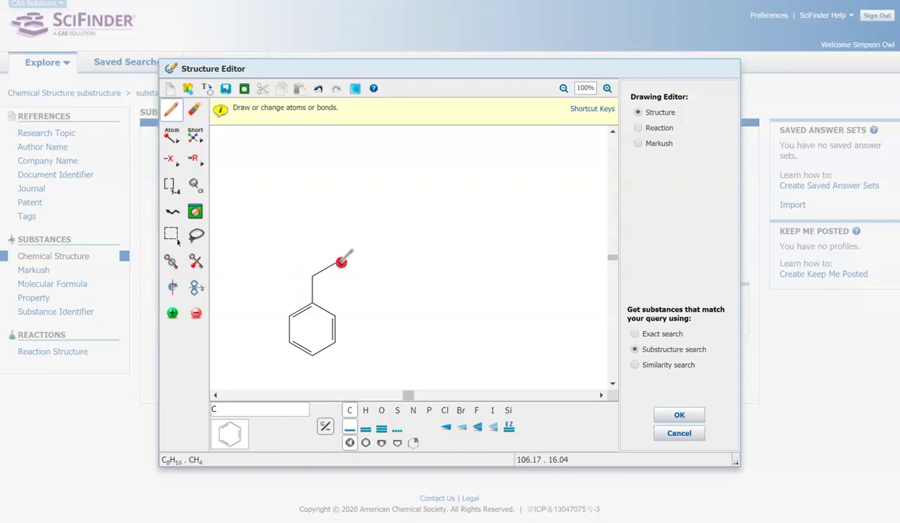
{"action": "left_click", "coordinate": [317, 88]}
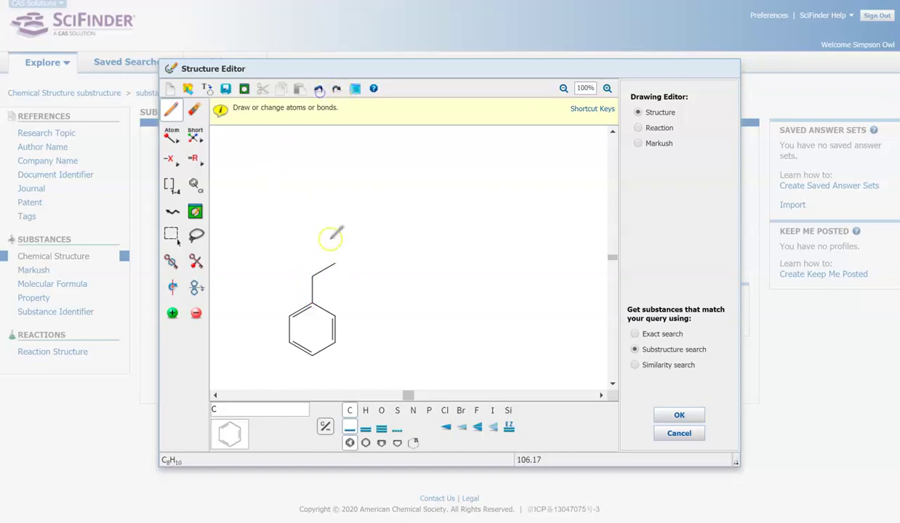
{"action": "left_click", "coordinate": [334, 264]}
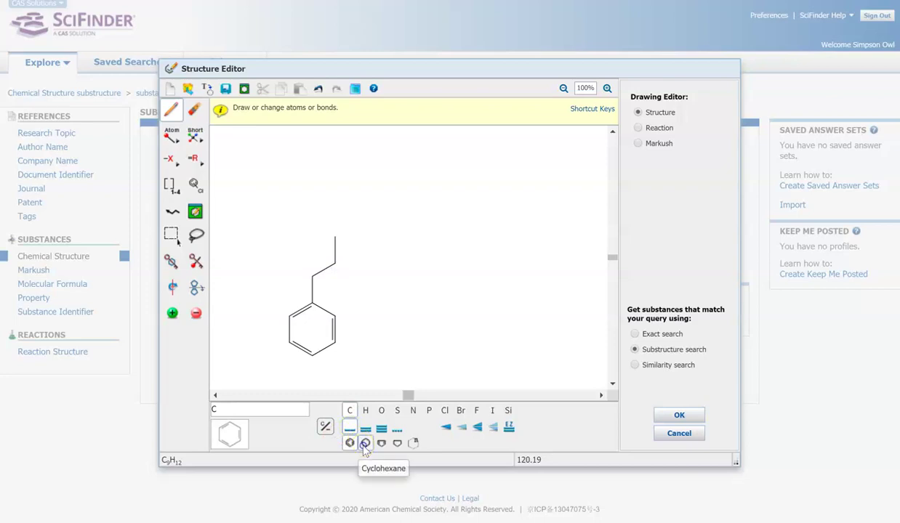
{"action": "left_click", "coordinate": [365, 442]}
{"action": "left_click", "coordinate": [335, 235]}
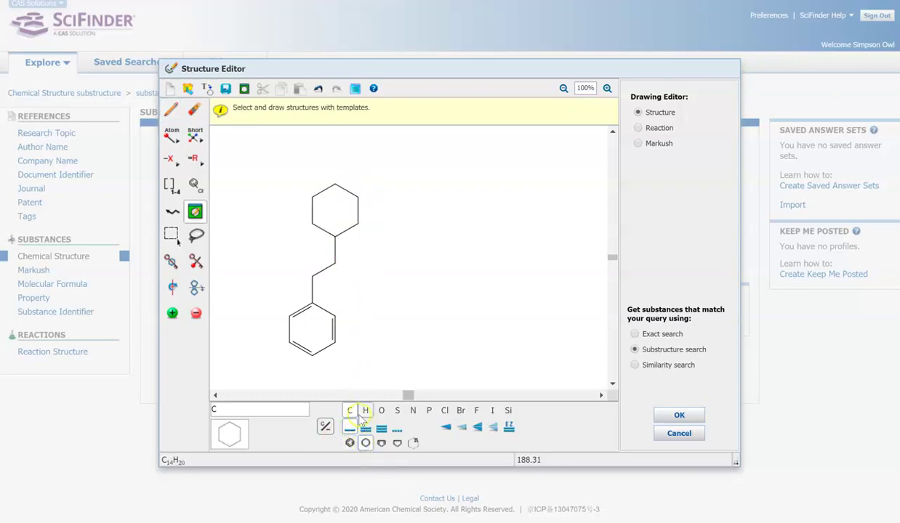
{"action": "left_click", "coordinate": [350, 412]}
{"action": "scroll", "coordinate": [338, 305], "scroll_direction": "up", "scroll_amount": 3}
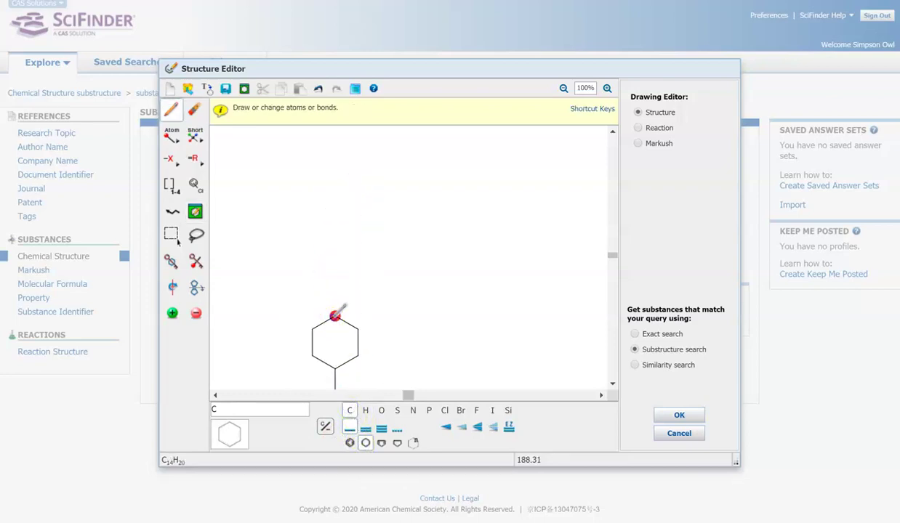
Build the branched carbon chain on top of the cyclohexane ring.
{"action": "left_click_drag", "start_coordinate": [333, 317], "coordinate": [335, 290]}
{"action": "left_click", "coordinate": [335, 290]}
{"action": "left_click", "coordinate": [335, 289]}
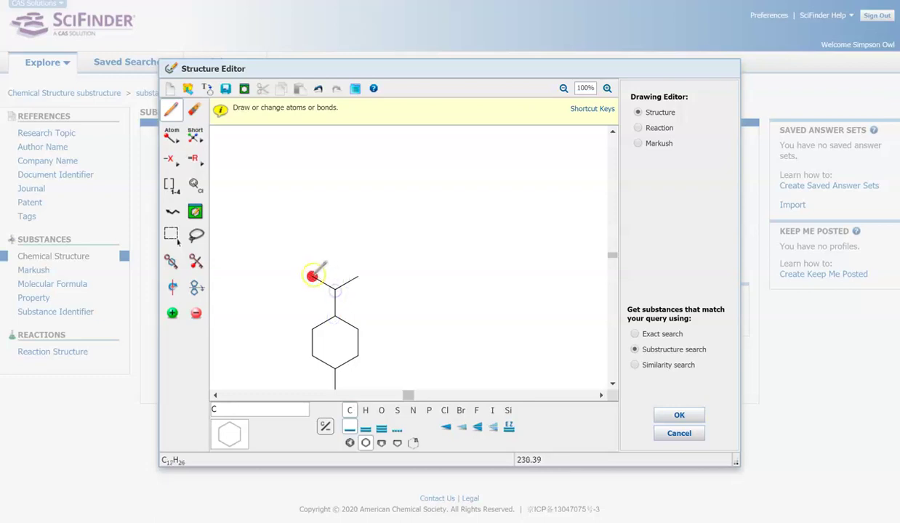
{"action": "left_click", "coordinate": [312, 276]}
{"action": "left_click", "coordinate": [312, 251]}
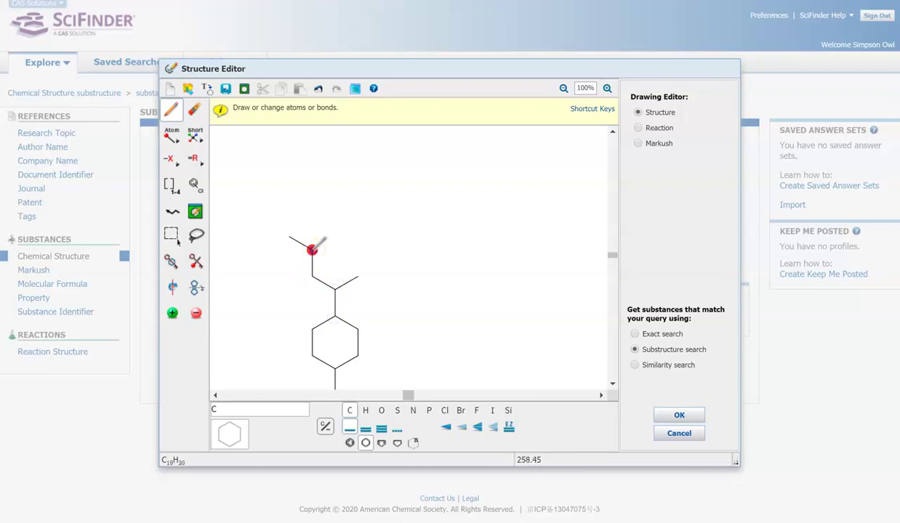
{"action": "scroll", "coordinate": [370, 350], "scroll_direction": "down", "scroll_amount": 3}
{"action": "left_click", "coordinate": [311, 213]}
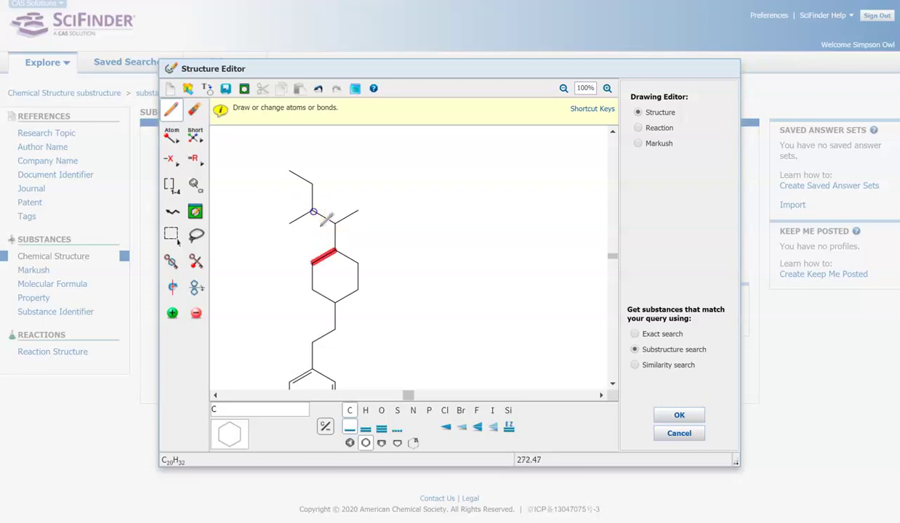
{"action": "left_click", "coordinate": [413, 412]}
Convert the lower ring atom and the atom above the ring to nitrogen.
{"action": "scroll", "coordinate": [352, 331], "scroll_direction": "down", "scroll_amount": 3}
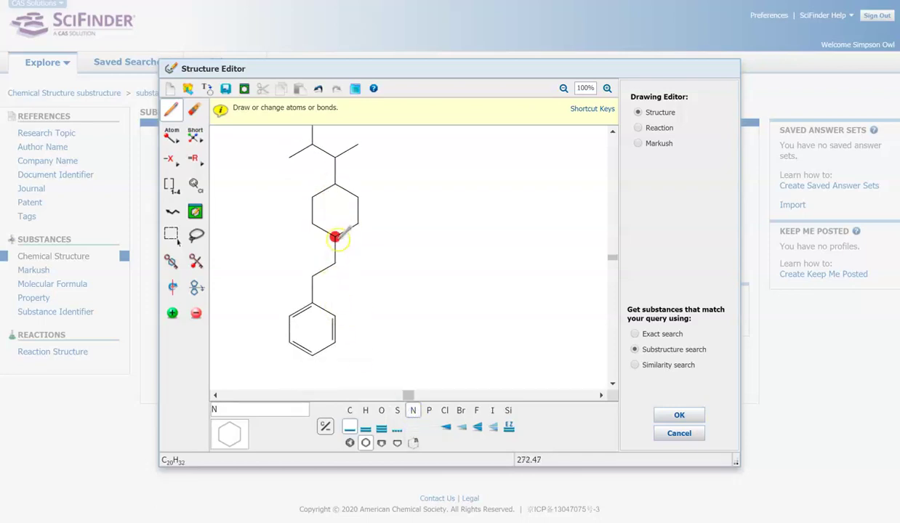
{"action": "left_click", "coordinate": [335, 237]}
{"action": "scroll", "coordinate": [336, 232], "scroll_direction": "up", "scroll_amount": 3}
{"action": "left_click", "coordinate": [335, 222]}
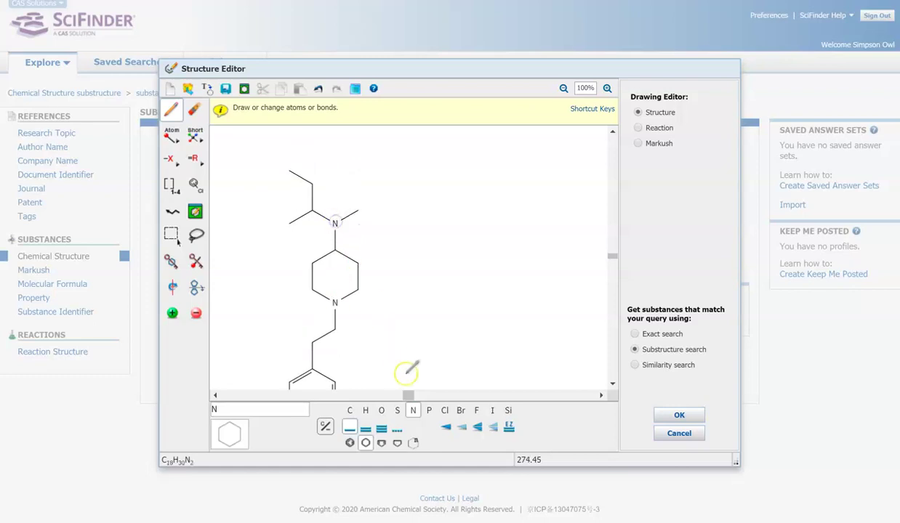
Make the left terminal bond a C=O carbonyl and attach a benzene ring to the amide nitrogen.
{"action": "left_click", "coordinate": [365, 428]}
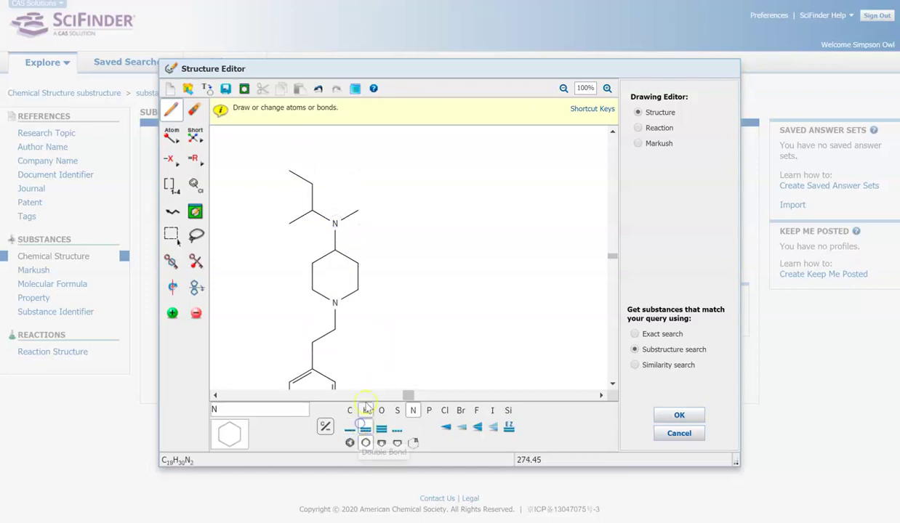
{"action": "left_click", "coordinate": [349, 410]}
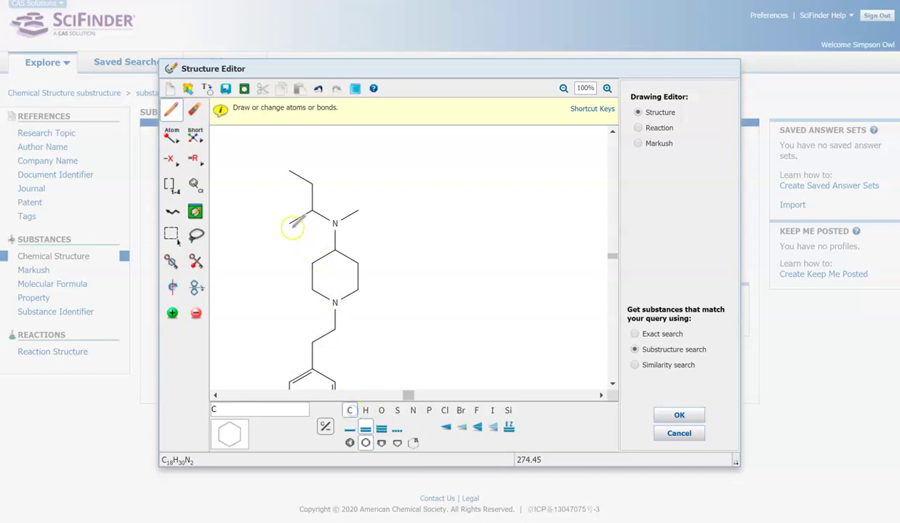
{"action": "left_click", "coordinate": [289, 223]}
{"action": "left_click", "coordinate": [379, 410]}
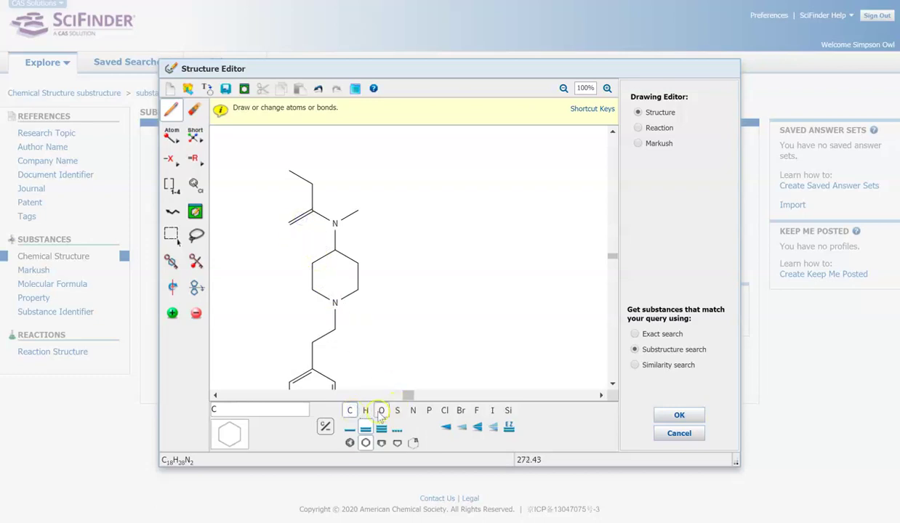
{"action": "left_click", "coordinate": [288, 223]}
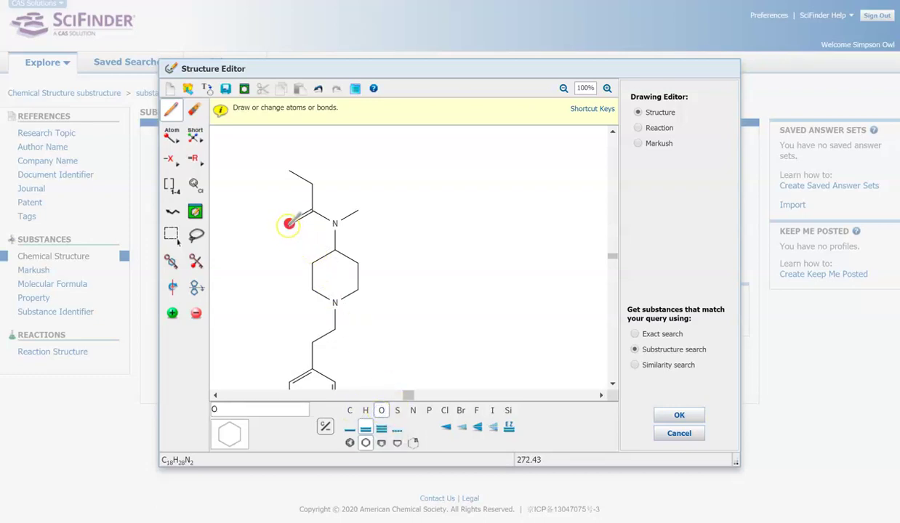
{"action": "left_click", "coordinate": [349, 442]}
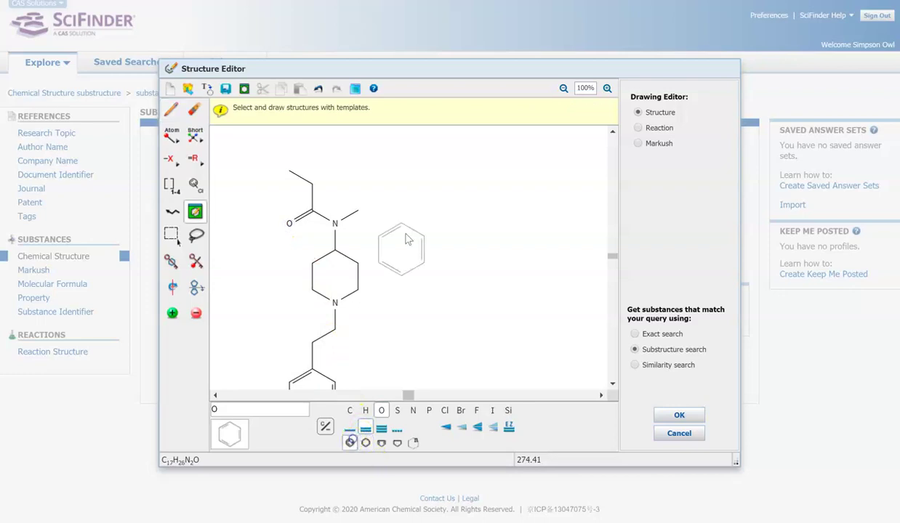
{"action": "left_click_drag", "start_coordinate": [379, 205], "coordinate": [398, 241]}
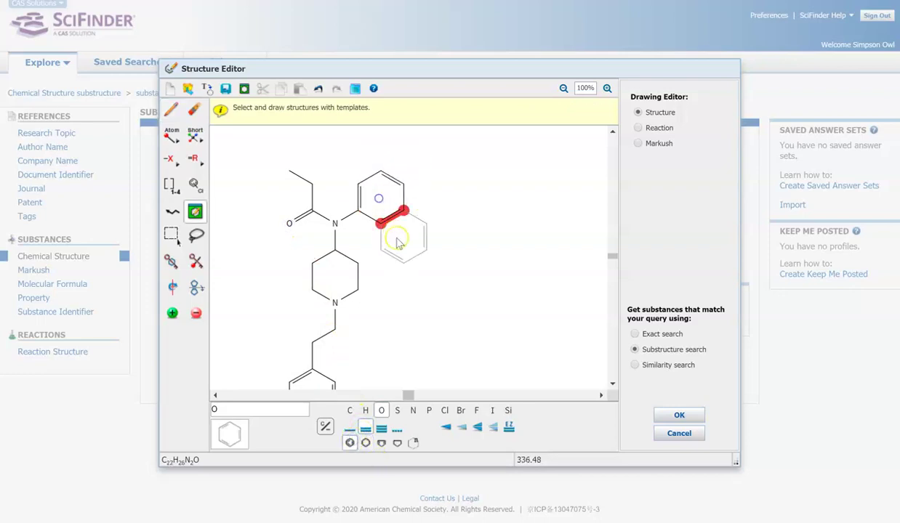
Accept the fentanyl drawing as the substructure query and reveal the extra substance filters.
{"action": "left_click", "coordinate": [678, 415]}
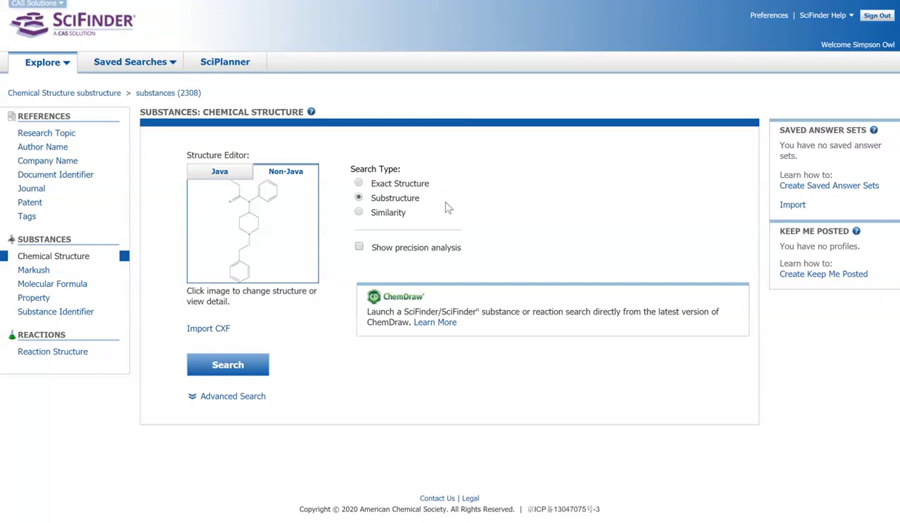
{"action": "left_click", "coordinate": [448, 209]}
Run the Substructure search, returning 2308 substances headed by 437-38-7.
{"action": "left_click", "coordinate": [251, 398]}
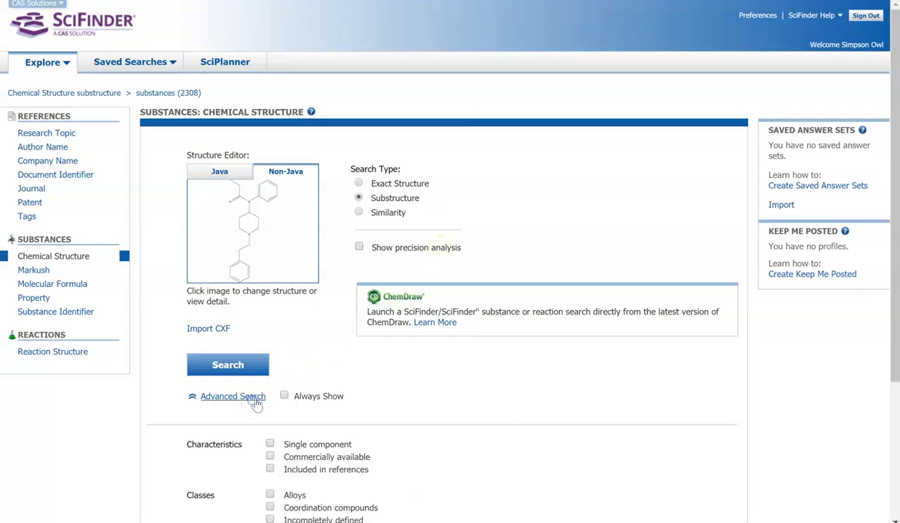
{"action": "scroll", "coordinate": [471, 356], "scroll_direction": "down", "scroll_amount": 3}
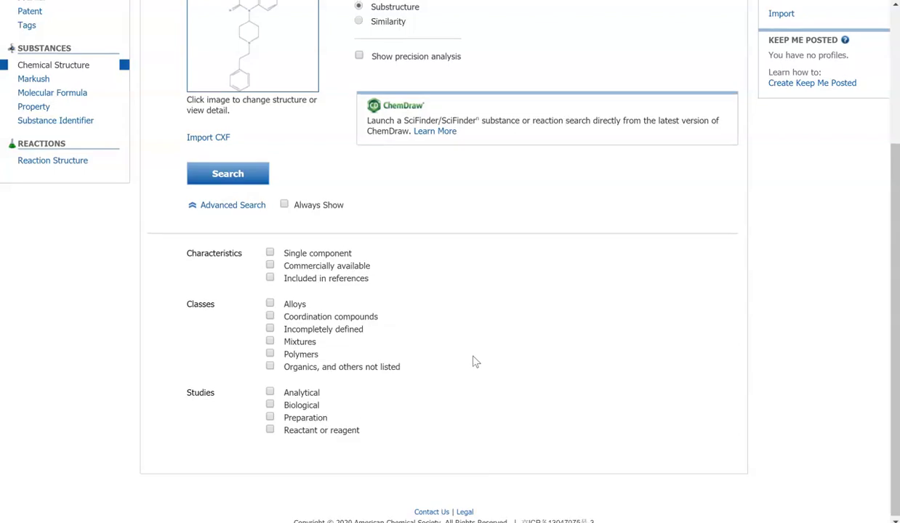
{"action": "scroll", "coordinate": [474, 361], "scroll_direction": "up", "scroll_amount": 2}
{"action": "left_click", "coordinate": [258, 313]}
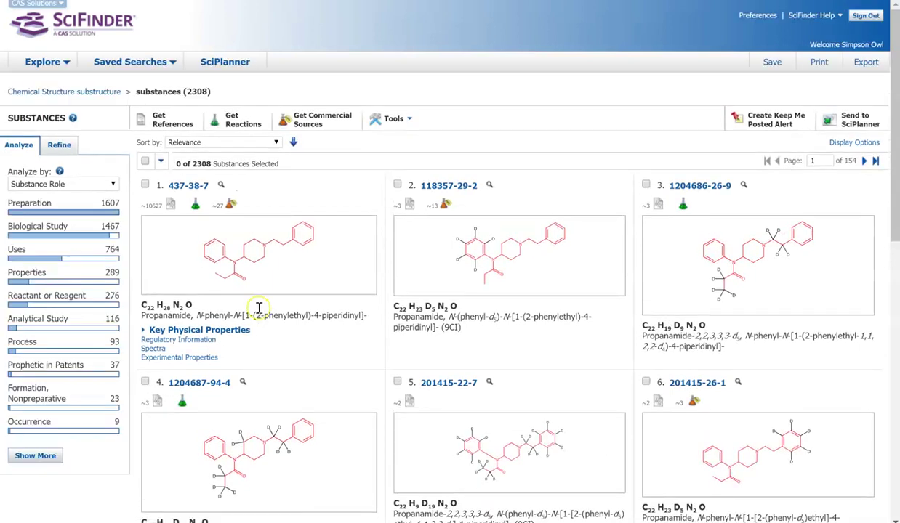
Open the detail page of result 1, 437-38-7, showing molecular weight 336.47.
{"action": "mouse_move", "coordinate": [261, 271]}
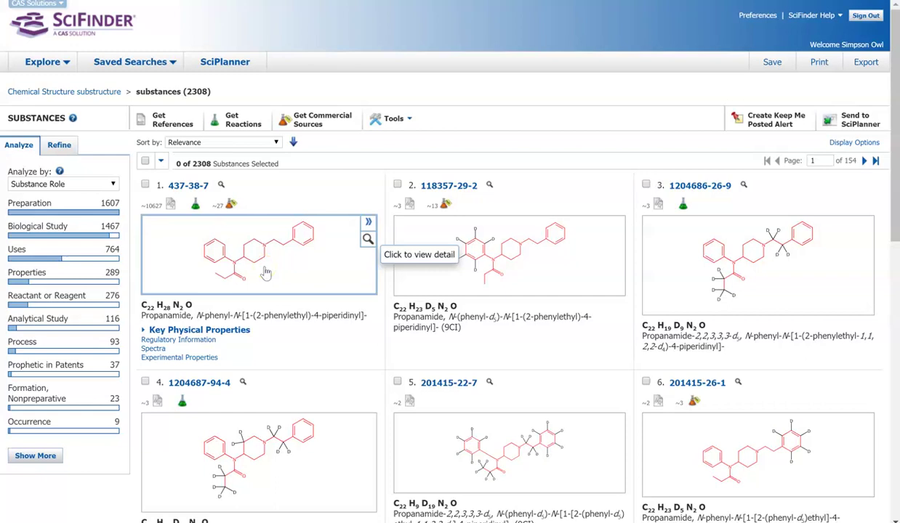
{"action": "left_click", "coordinate": [257, 266]}
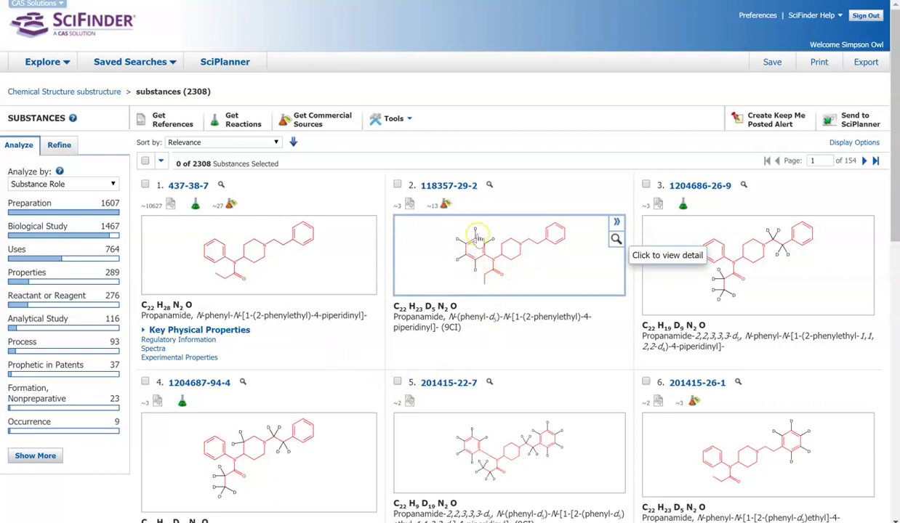
{"action": "left_click", "coordinate": [276, 265]}
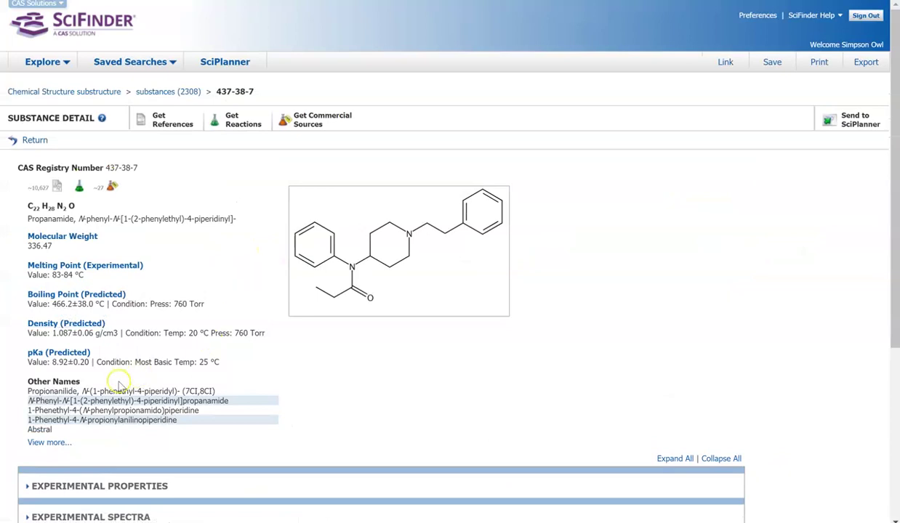
Show the full list of other names for 437-38-7.
{"action": "left_click", "coordinate": [48, 442]}
{"action": "scroll", "coordinate": [122, 356], "scroll_direction": "down", "scroll_amount": 1}
{"action": "scroll", "coordinate": [122, 356], "scroll_direction": "down", "scroll_amount": 1}
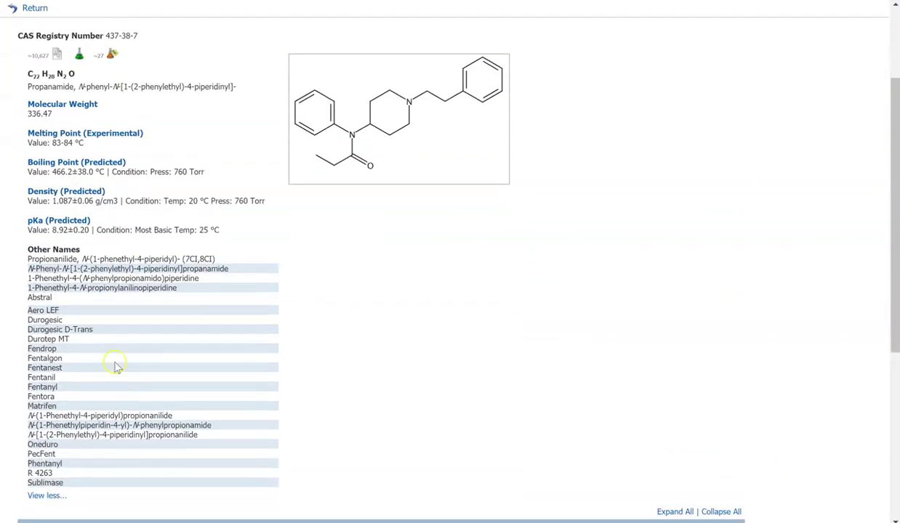
{"action": "left_click_drag", "start_coordinate": [82, 388], "coordinate": [27, 375]}
{"action": "left_click", "coordinate": [371, 402]}
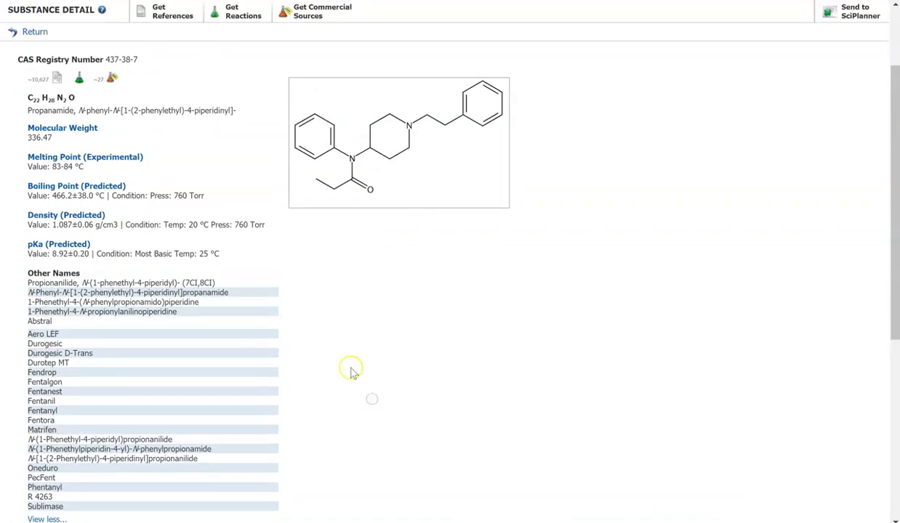
{"action": "scroll", "coordinate": [351, 372], "scroll_direction": "up", "scroll_amount": 2}
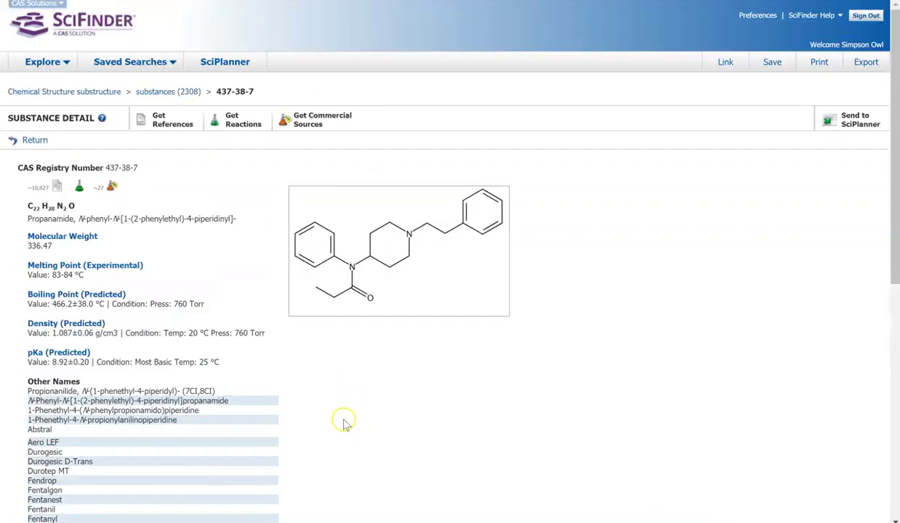
Expand the Experimental Spectra and Predicted Spectra sections and return to the page top.
{"action": "scroll", "coordinate": [154, 371], "scroll_direction": "down", "scroll_amount": 6}
{"action": "left_click", "coordinate": [144, 308]}
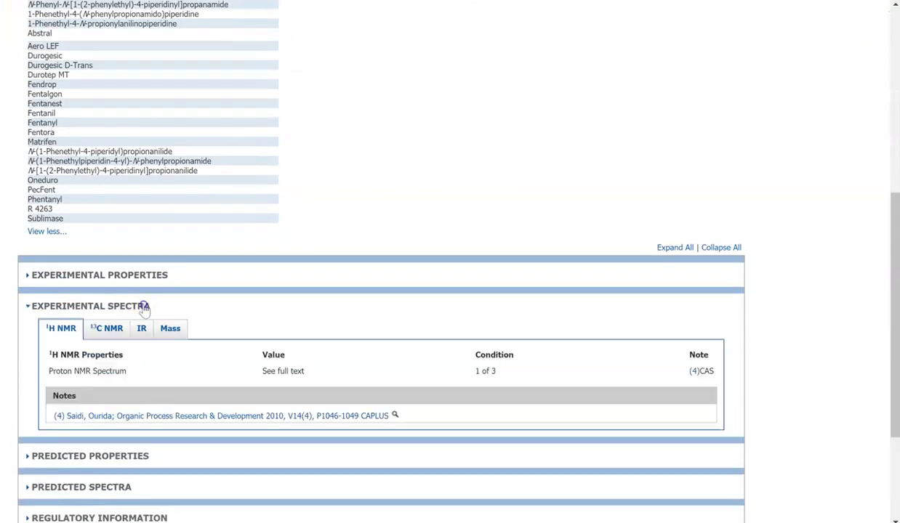
{"action": "scroll", "coordinate": [167, 393], "scroll_direction": "down", "scroll_amount": 1}
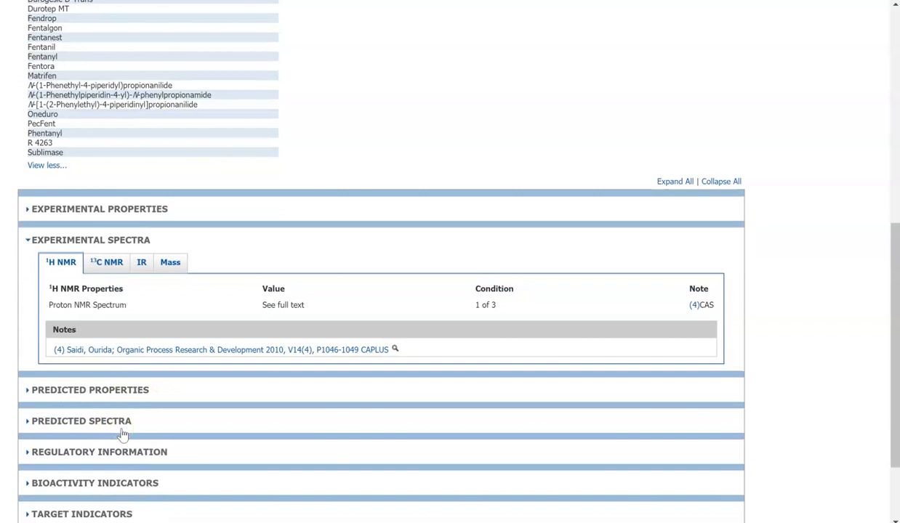
{"action": "left_click", "coordinate": [120, 423]}
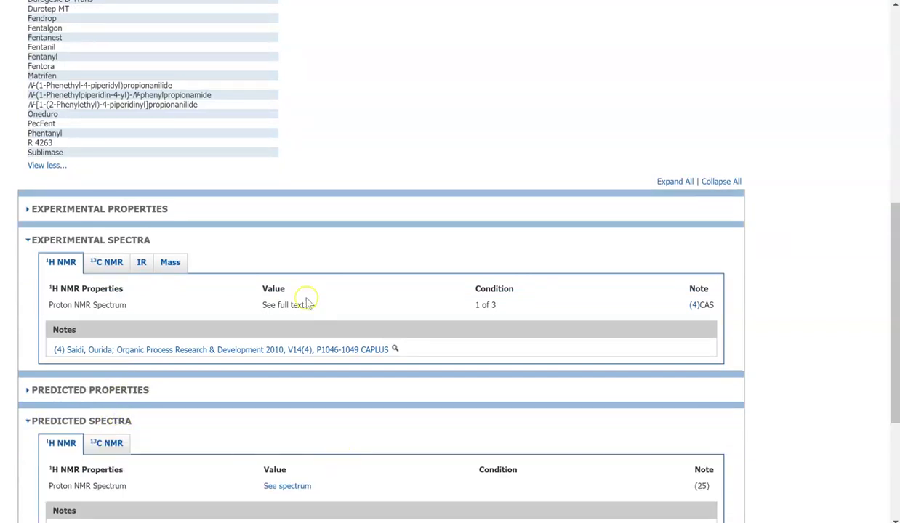
{"action": "scroll", "coordinate": [329, 383], "scroll_direction": "up", "scroll_amount": 3}
{"action": "scroll", "coordinate": [329, 383], "scroll_direction": "up", "scroll_amount": 4}
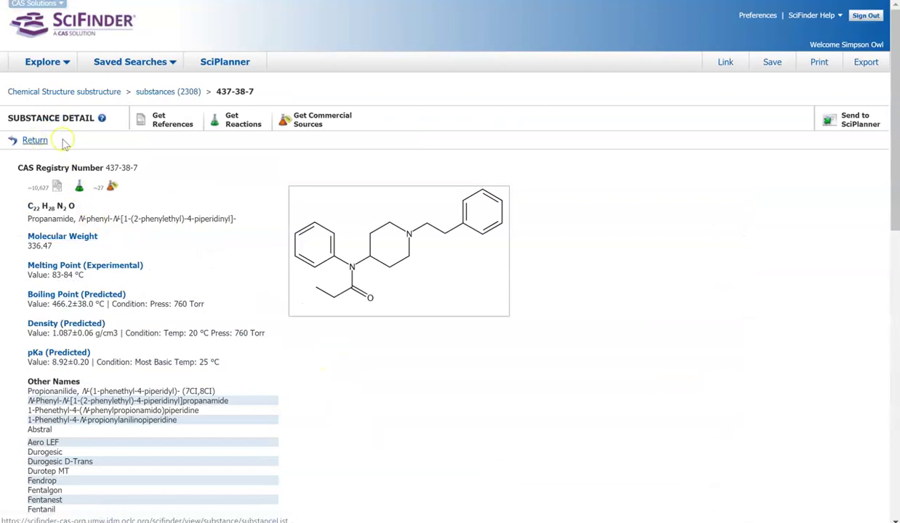
Return to the 2308-substance results list and tick result 1, 437-38-7.
{"action": "left_click", "coordinate": [35, 141]}
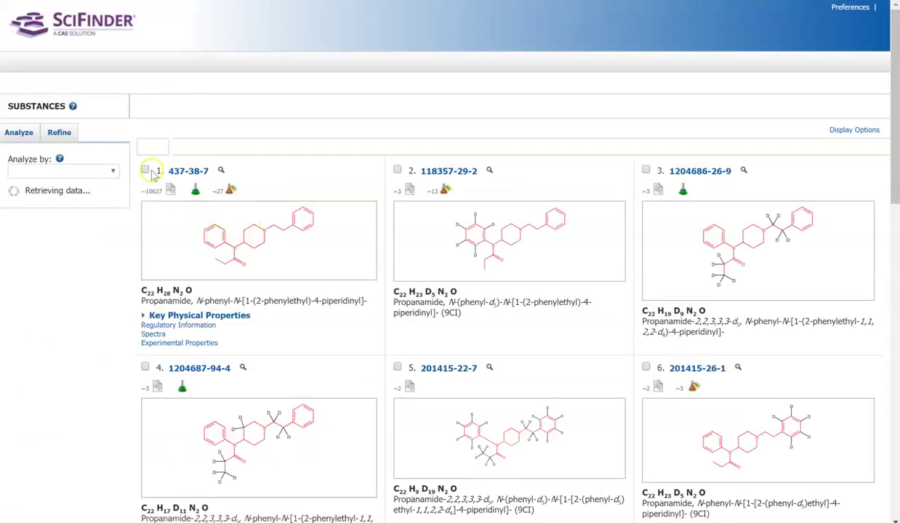
{"action": "scroll", "coordinate": [151, 174], "scroll_direction": "down", "scroll_amount": 3}
{"action": "scroll", "coordinate": [161, 182], "scroll_direction": "up", "scroll_amount": 3}
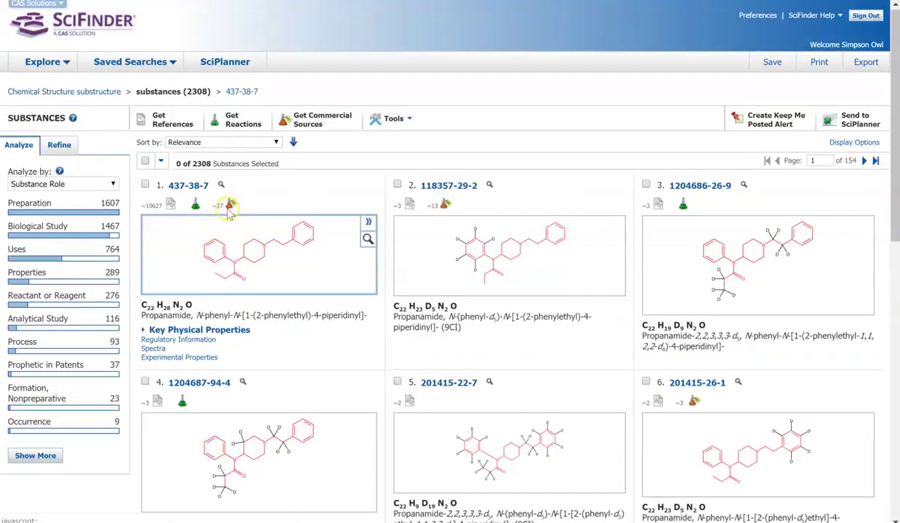
{"action": "left_click", "coordinate": [144, 185]}
{"action": "left_click", "coordinate": [192, 127]}
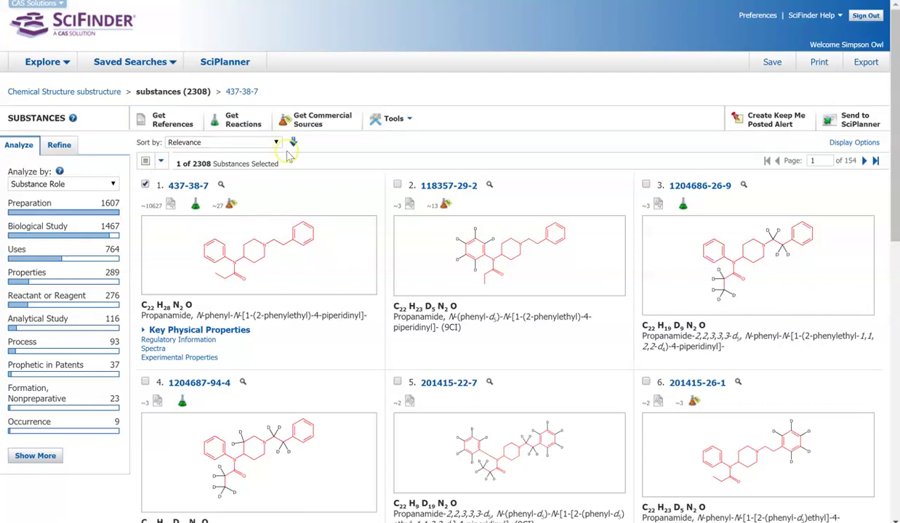
Try the Get References, Get Reactions, Get Commercial Sources and Create Keep Me Posted Alert options.
{"action": "left_click", "coordinate": [226, 124]}
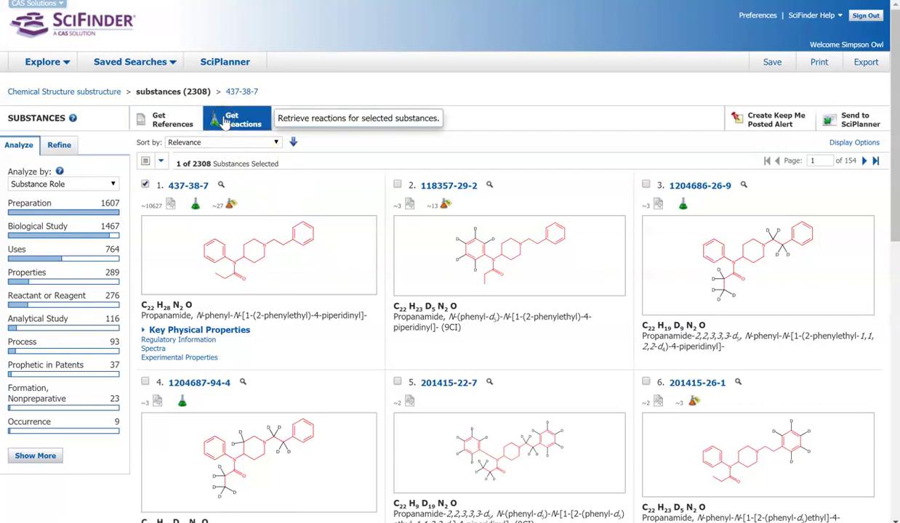
{"action": "left_click", "coordinate": [336, 126]}
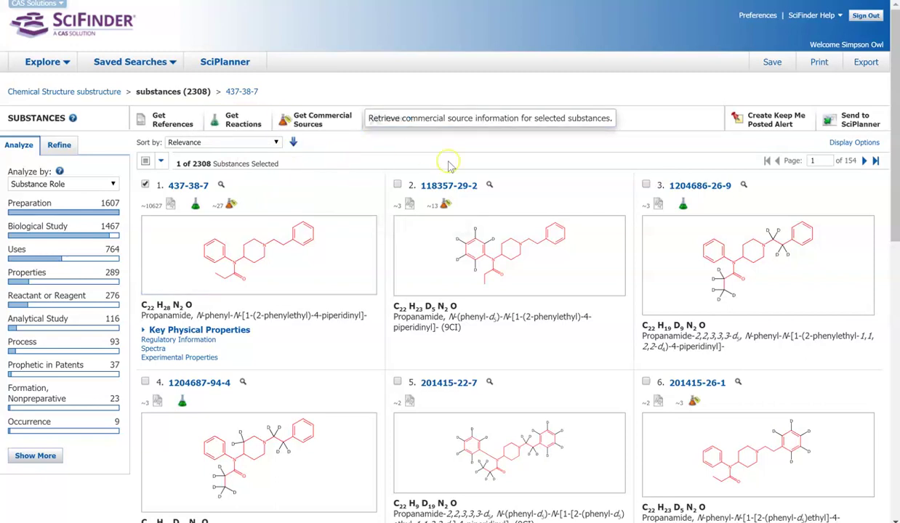
{"action": "left_click", "coordinate": [783, 123]}
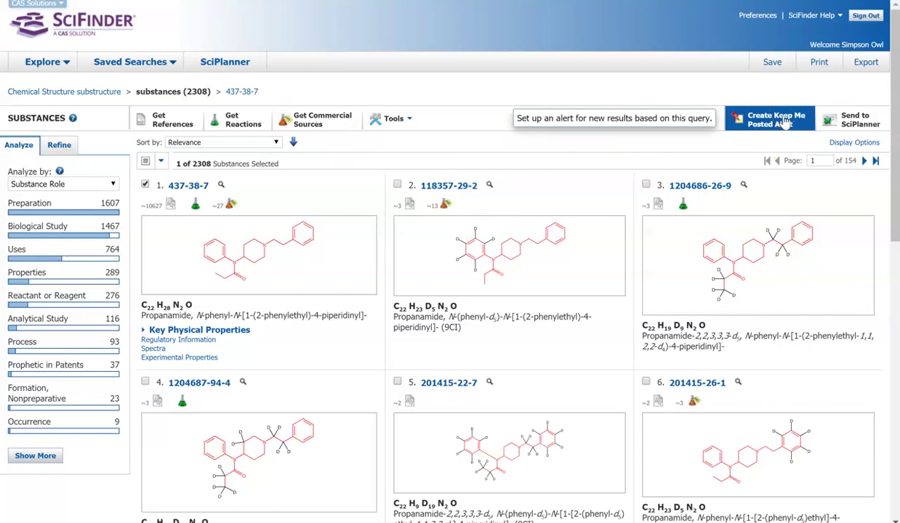
{"action": "left_click", "coordinate": [795, 126]}
{"action": "left_click", "coordinate": [876, 125]}
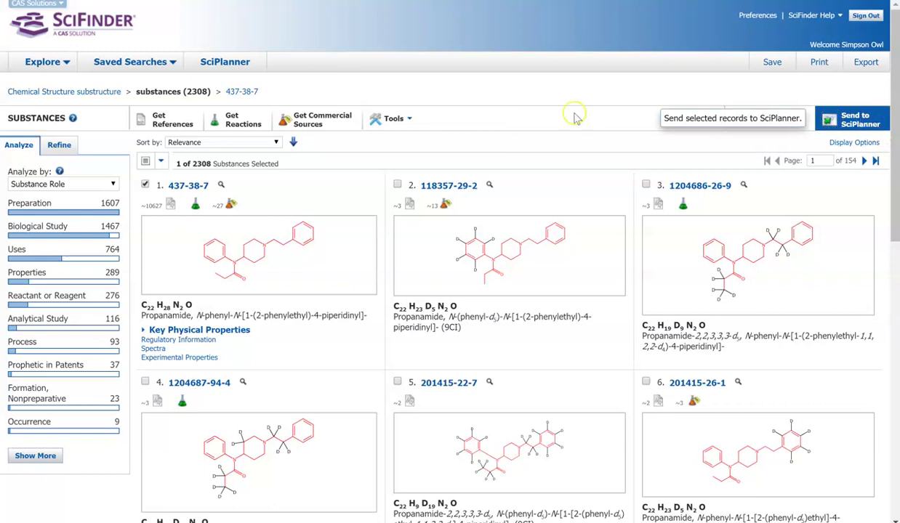
{"action": "left_click", "coordinate": [93, 190]}
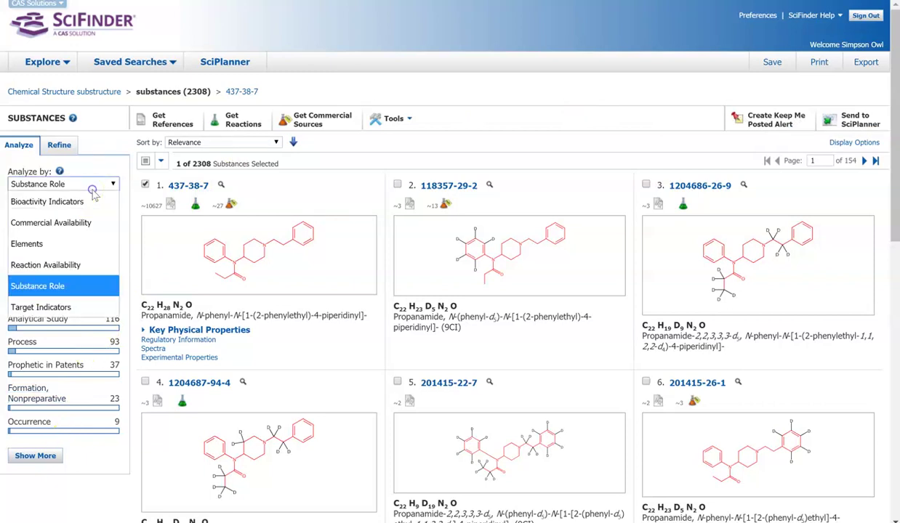
{"action": "left_click", "coordinate": [155, 145]}
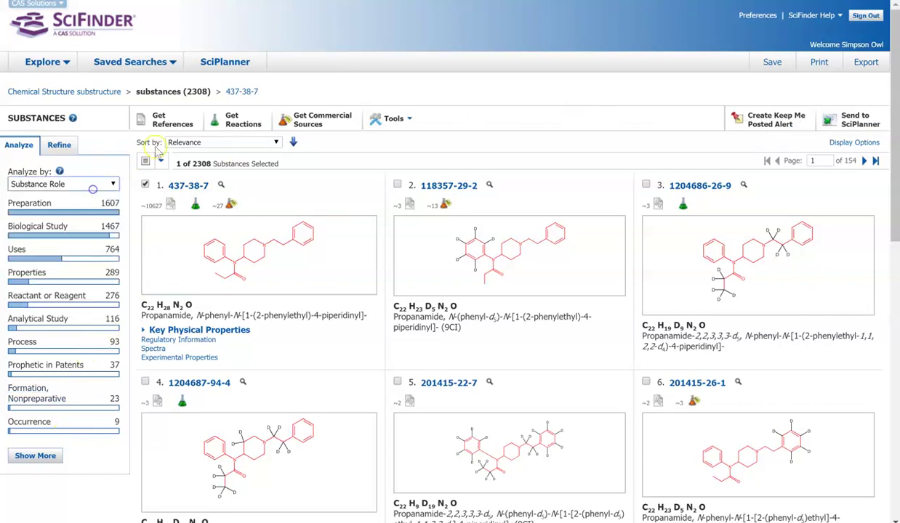
{"action": "left_click", "coordinate": [231, 145]}
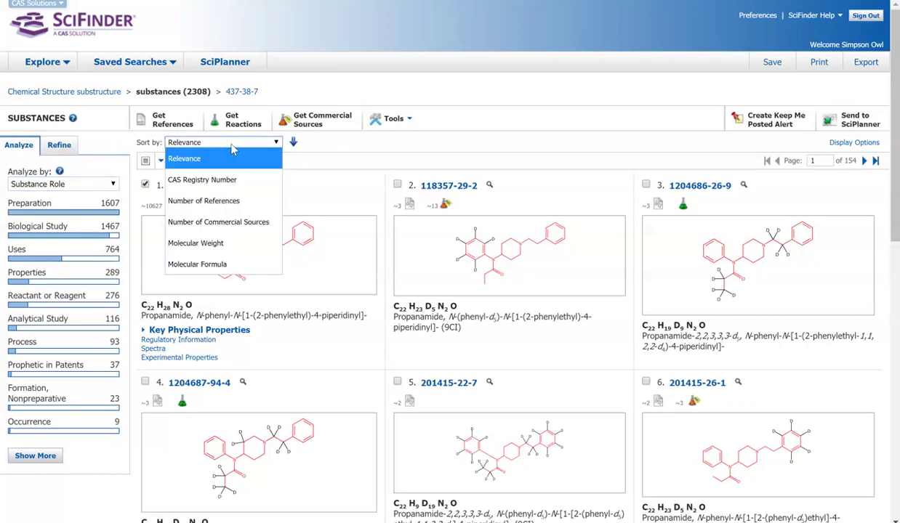
{"action": "left_click", "coordinate": [253, 147]}
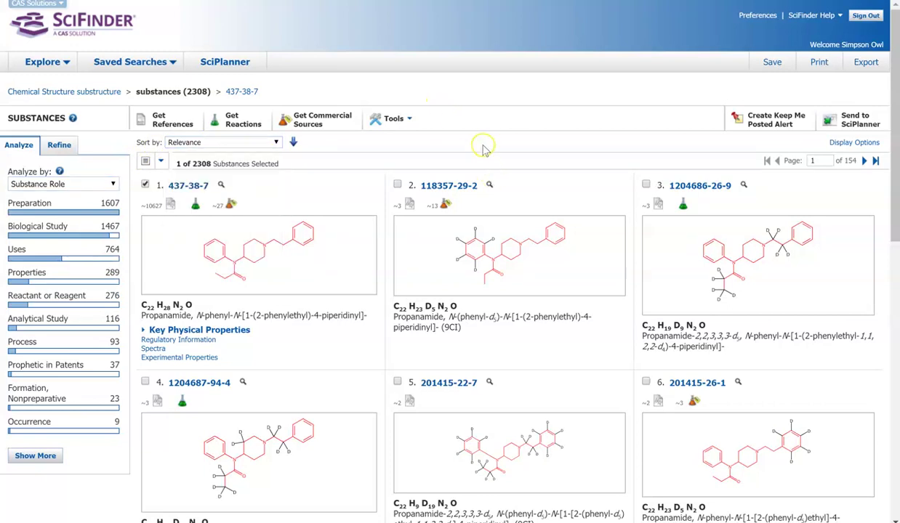